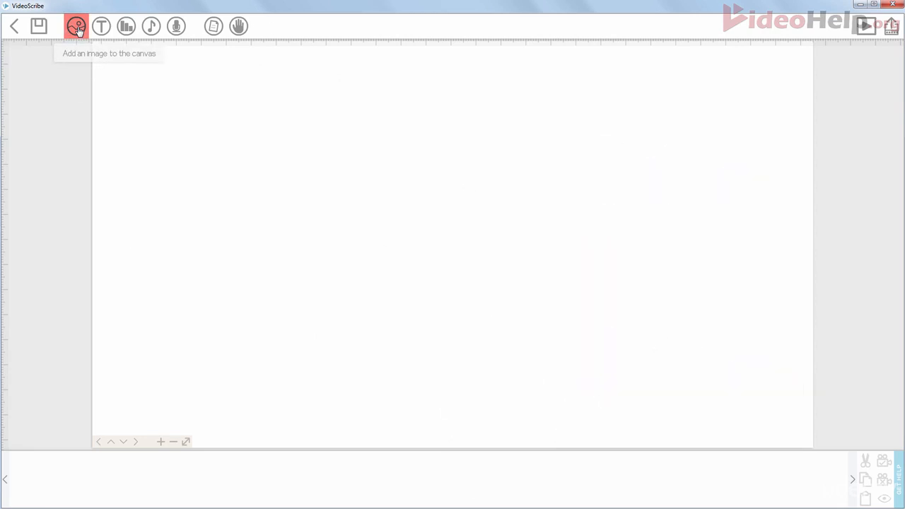
- Search the image library for "man" and add the man in a black T-shirt holding his head to the canvas
left_click(77, 28)
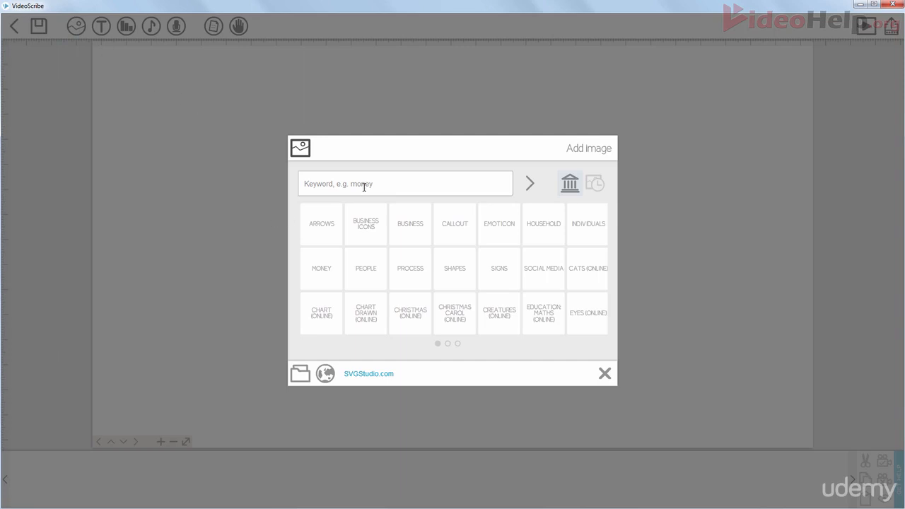
type("man")
key("Return")
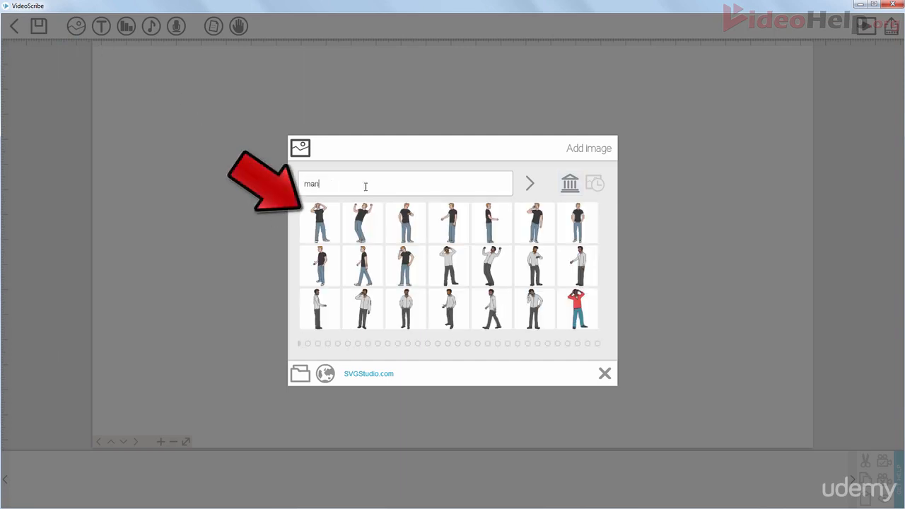
left_click(324, 221)
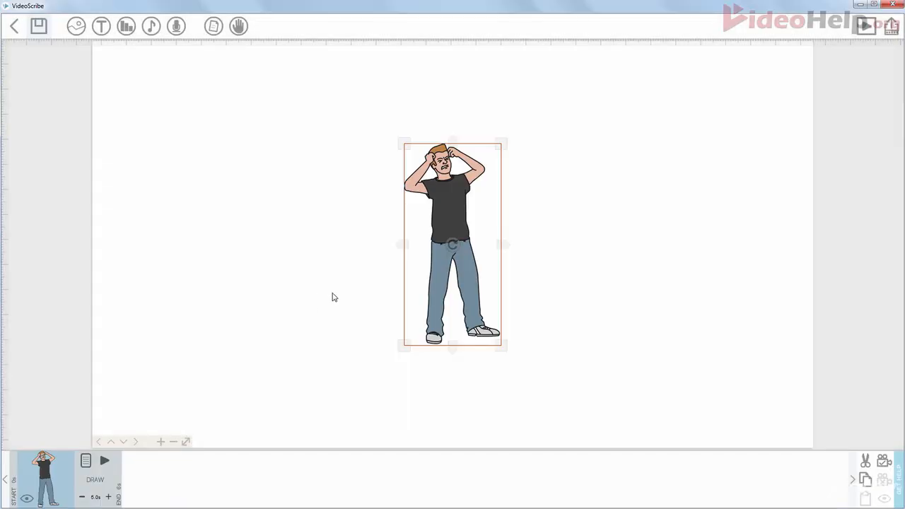
- Set the camera position for the man image and change its draw time to 3 seconds
left_click(884, 464)
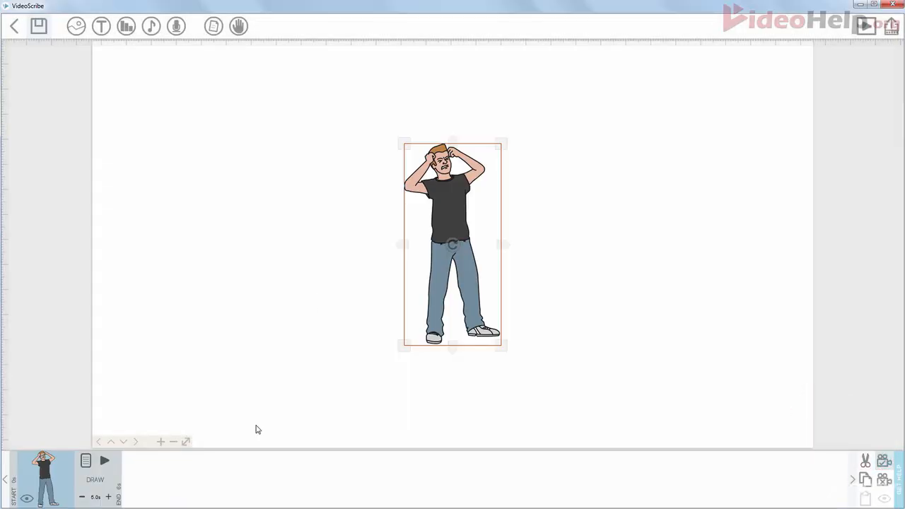
left_click(95, 499)
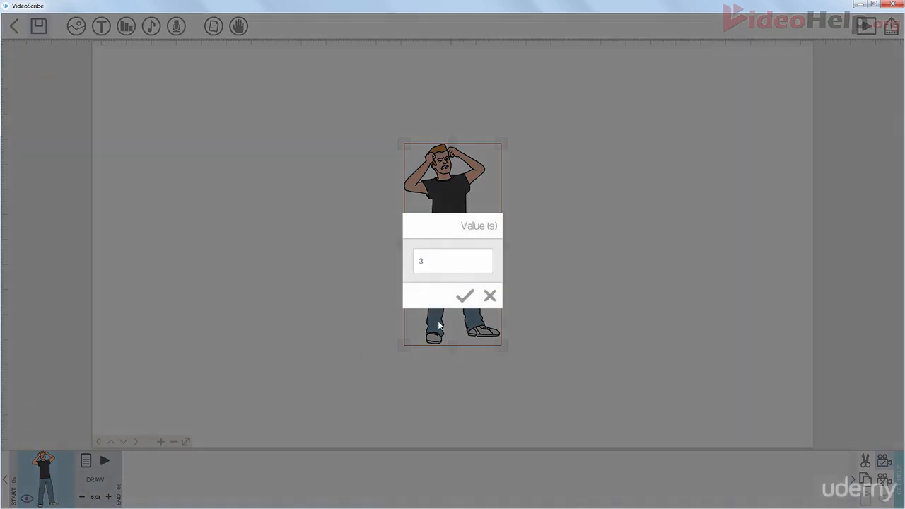
left_click(464, 297)
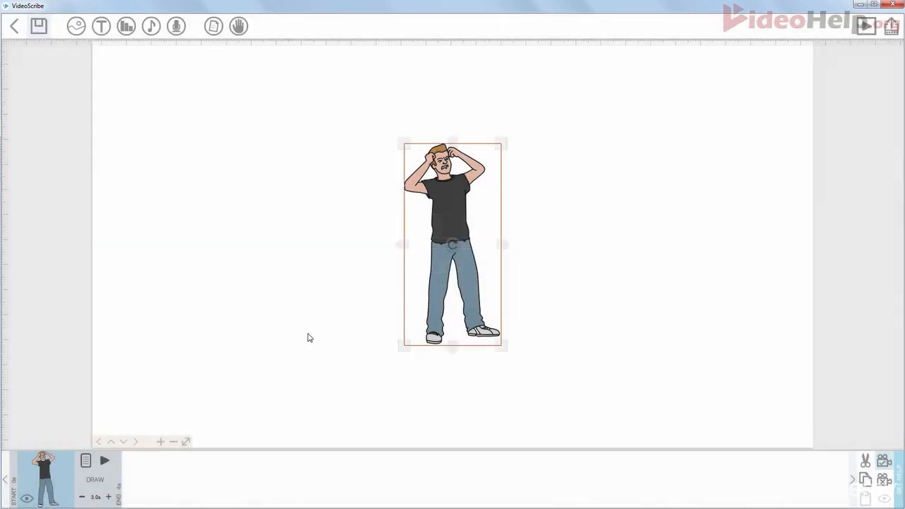
left_click(307, 338)
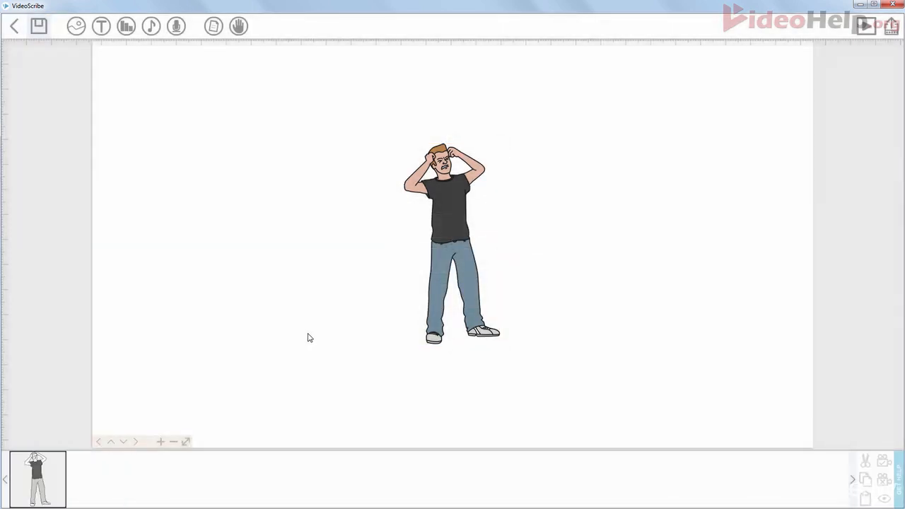
- Add the black-shirted man with raised fists from a "man" search and shift him slightly right over the first man
left_click(77, 27)
left_click(377, 188)
type("man")
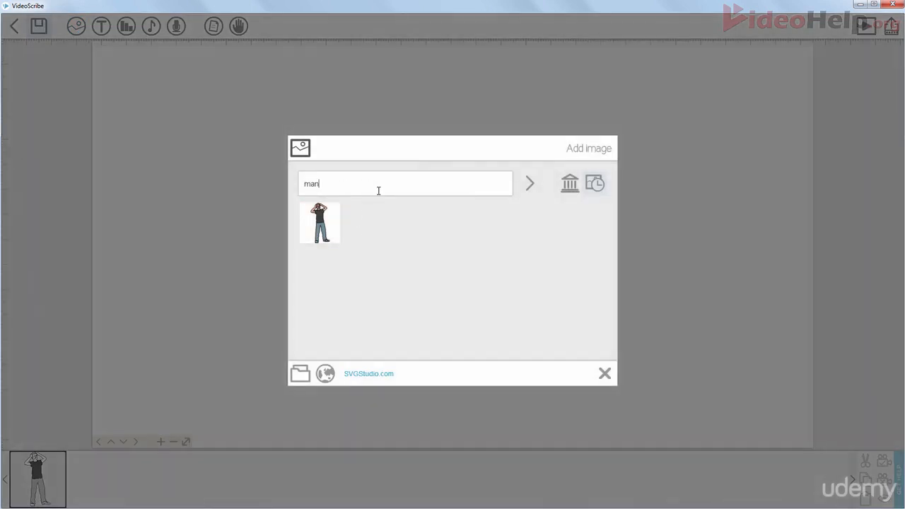
key("Return")
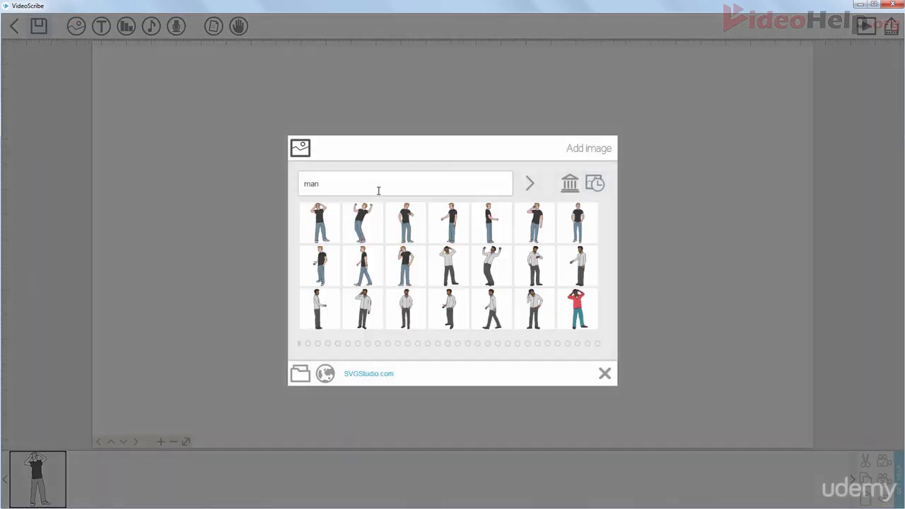
left_click(360, 231)
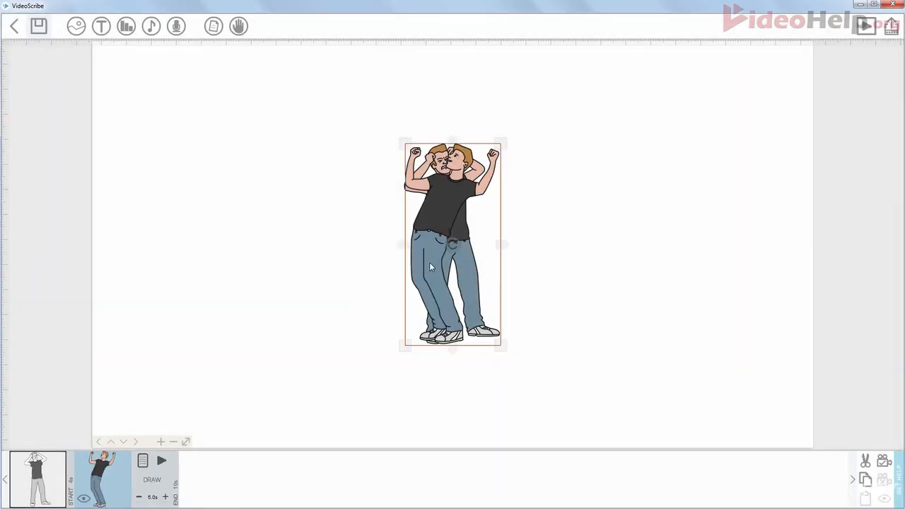
left_click_drag(433, 243, 447, 243)
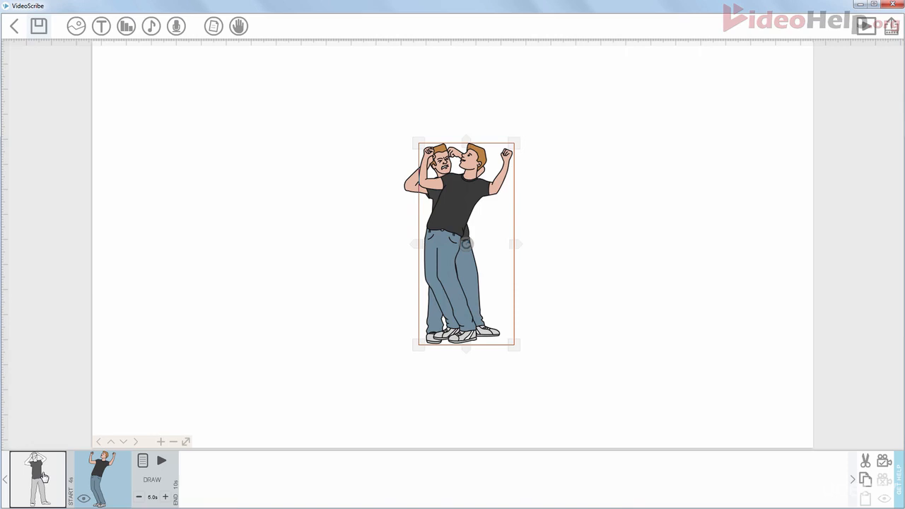
- Set the camera position for the second man image to the current view
left_click(44, 477)
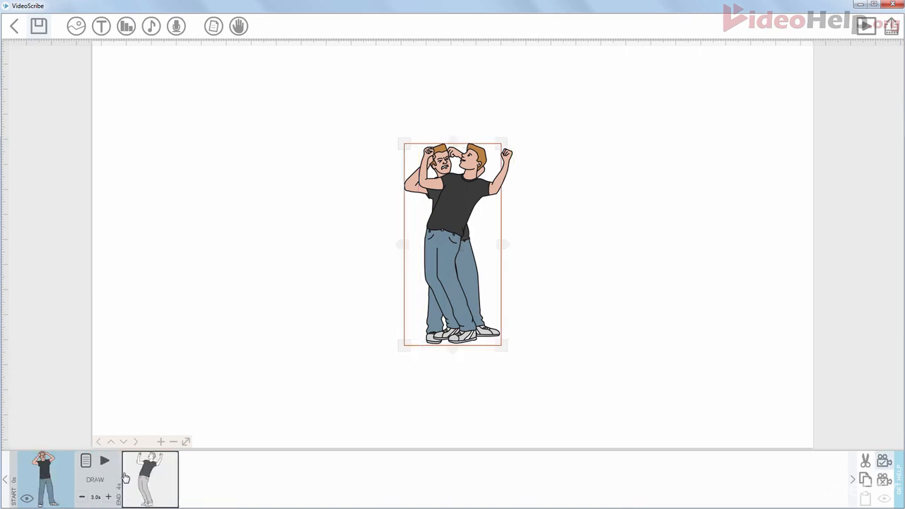
left_click(157, 481)
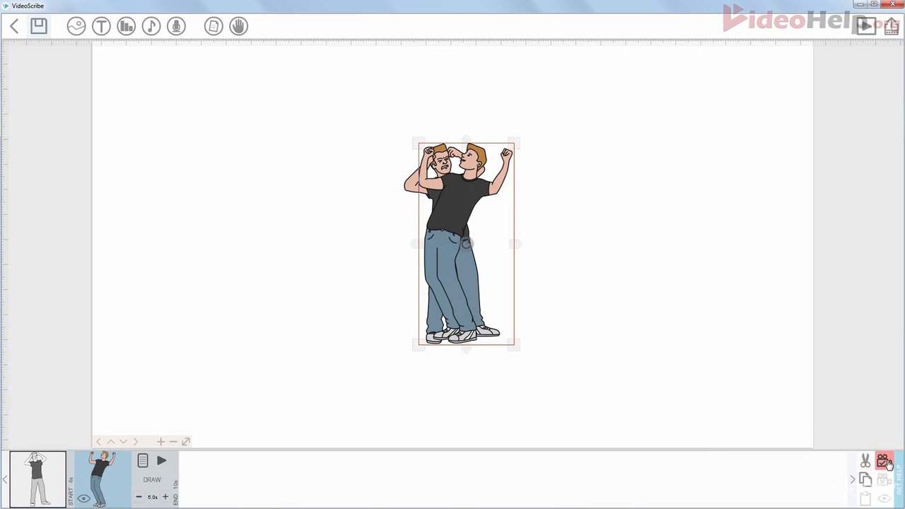
left_click(886, 461)
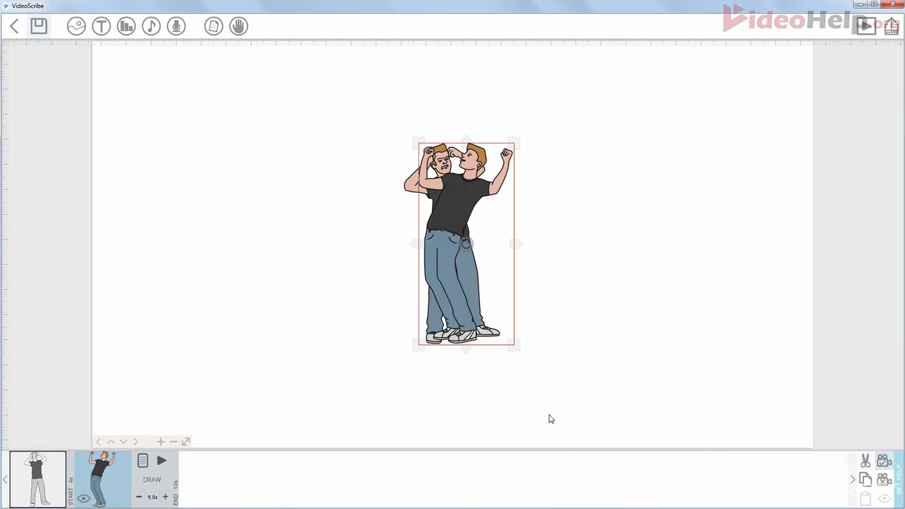
left_click(368, 423)
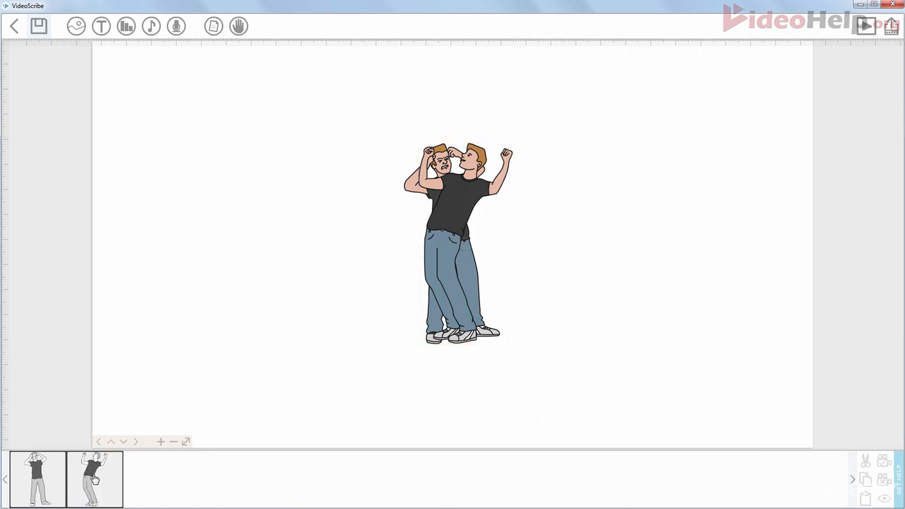
- Change the second man's animation type to Morph, morphing from the first man image
left_click(106, 478)
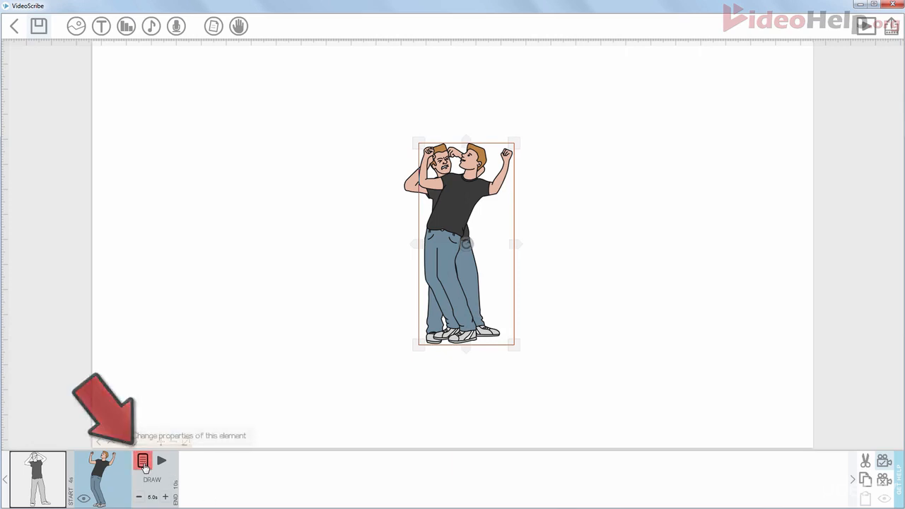
left_click(143, 463)
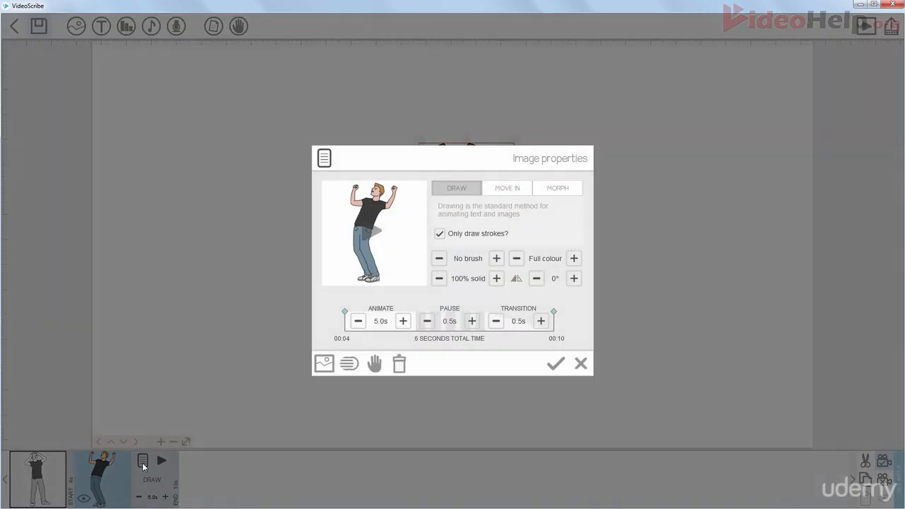
left_click(556, 191)
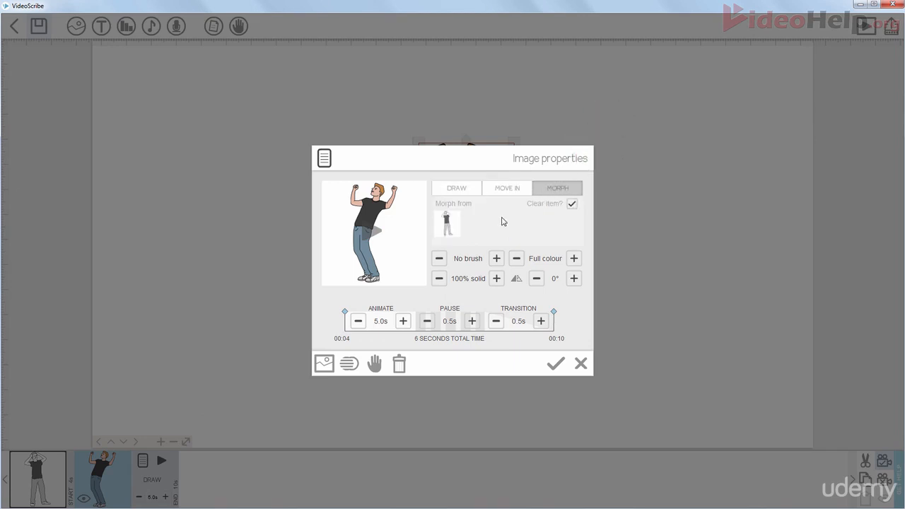
left_click(447, 226)
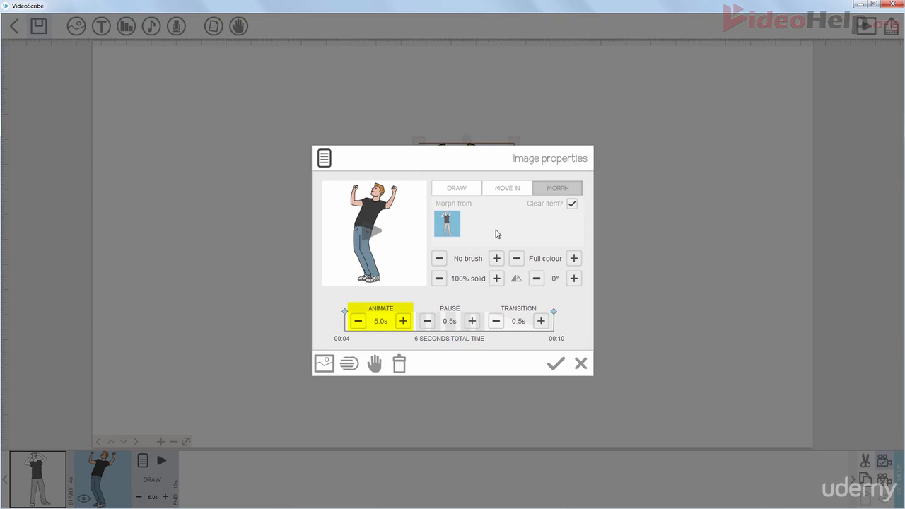
- Set the morph's animate time to 1.0 second, apply the properties and preview the scribe
left_click(359, 321)
left_click(358, 321)
left_click(358, 321)
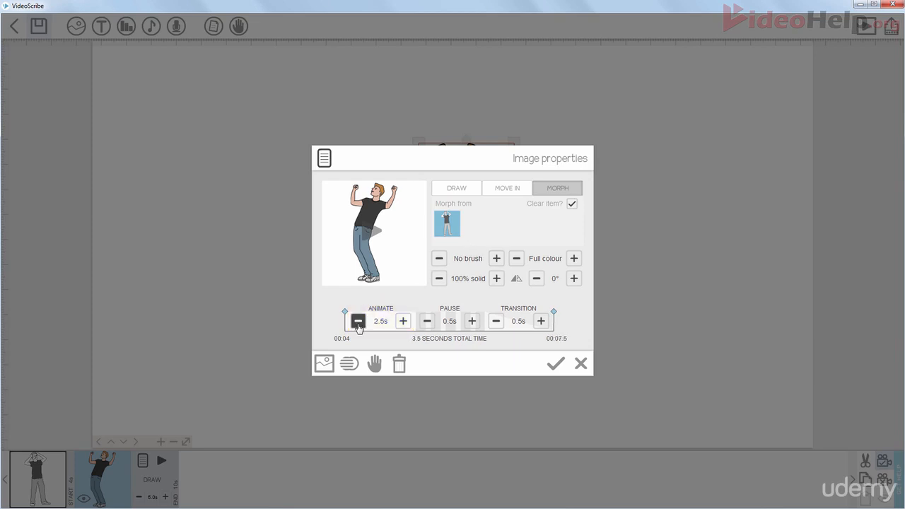
left_click(358, 321)
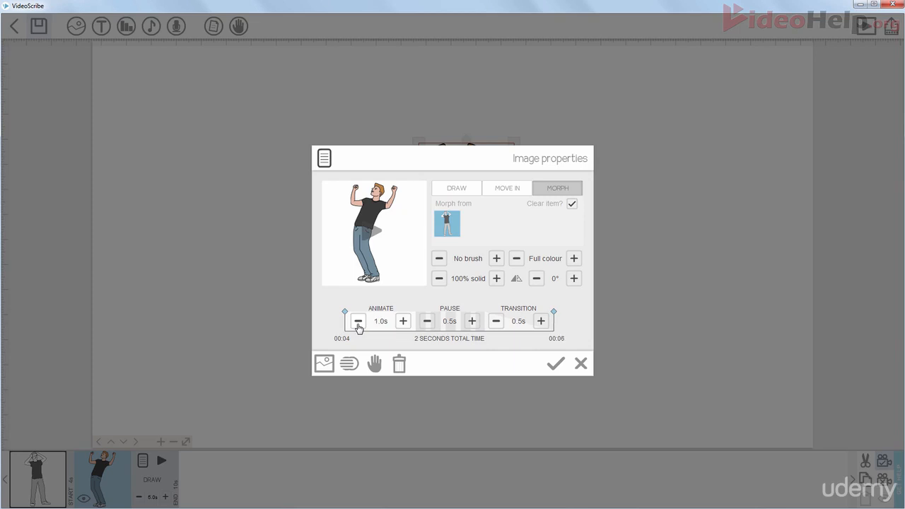
left_click(553, 367)
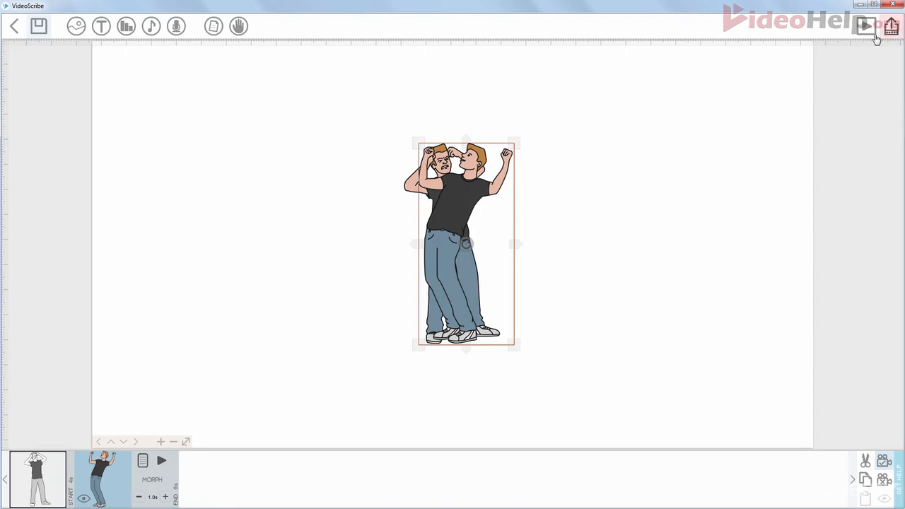
left_click(865, 26)
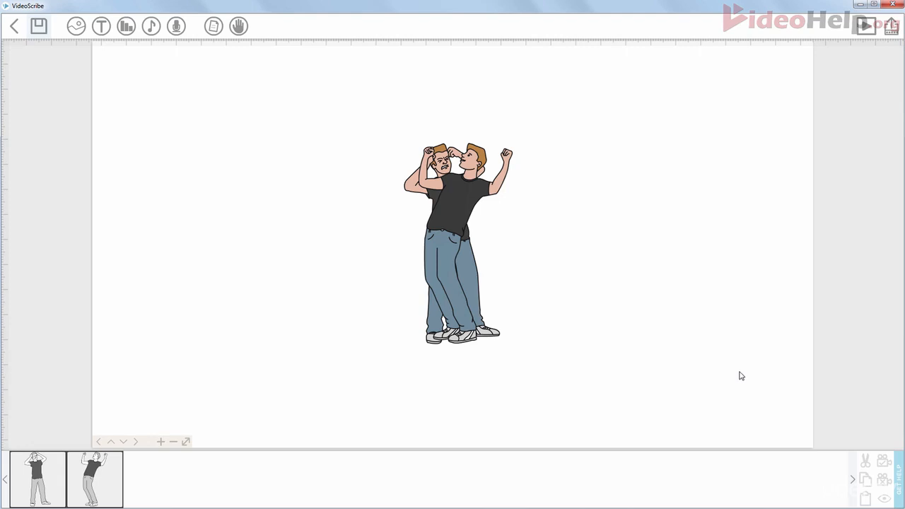
- Add the blue racing car from a "car" search to an empty canvas area and shrink it to less than half its size
left_click_drag(741, 376, 315, 67)
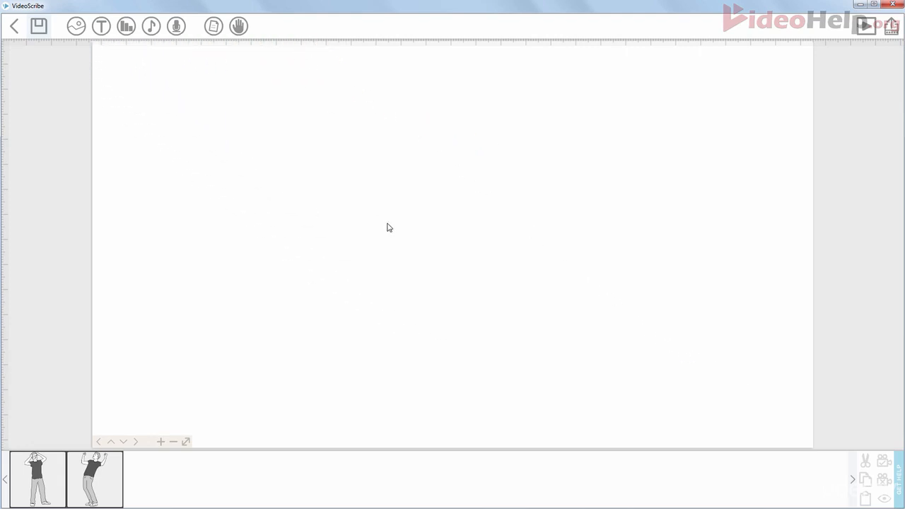
left_click(73, 28)
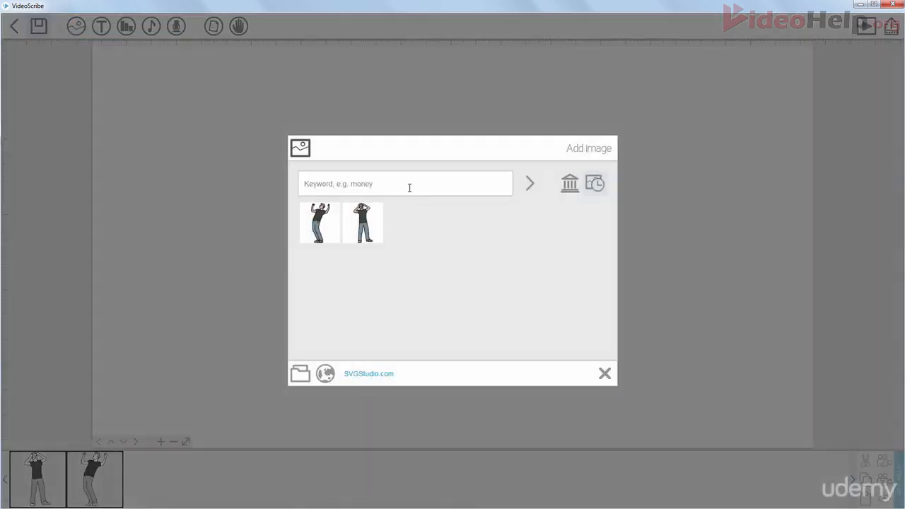
type("car")
key("Return")
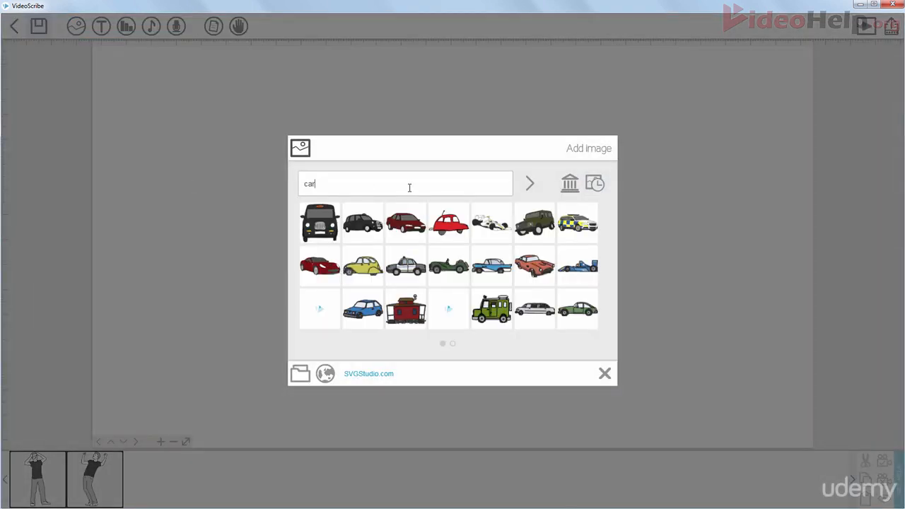
left_click(582, 270)
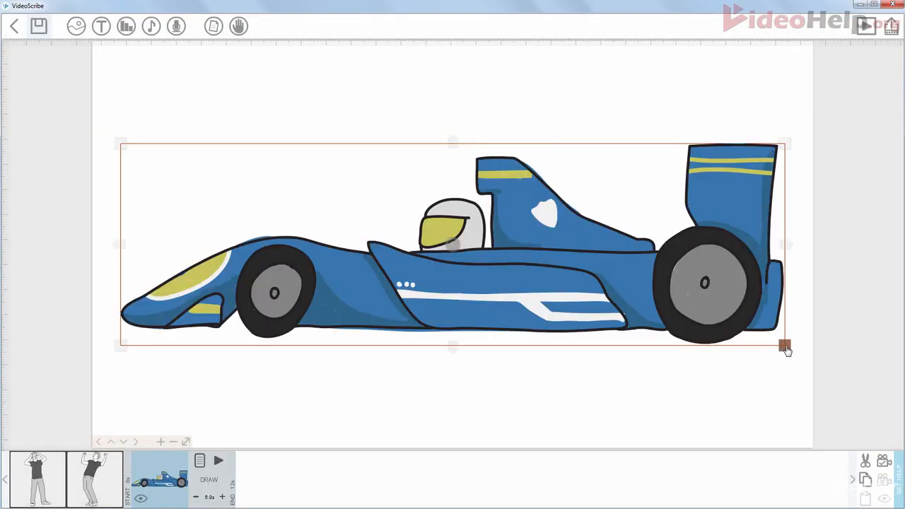
left_click_drag(786, 350, 478, 290)
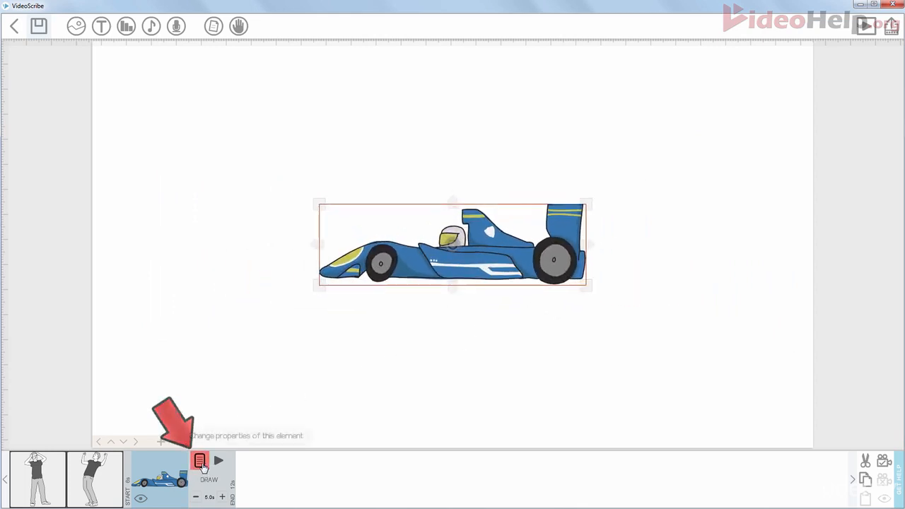
- Flip the racing car horizontally in its image properties so it faces right
left_click(200, 463)
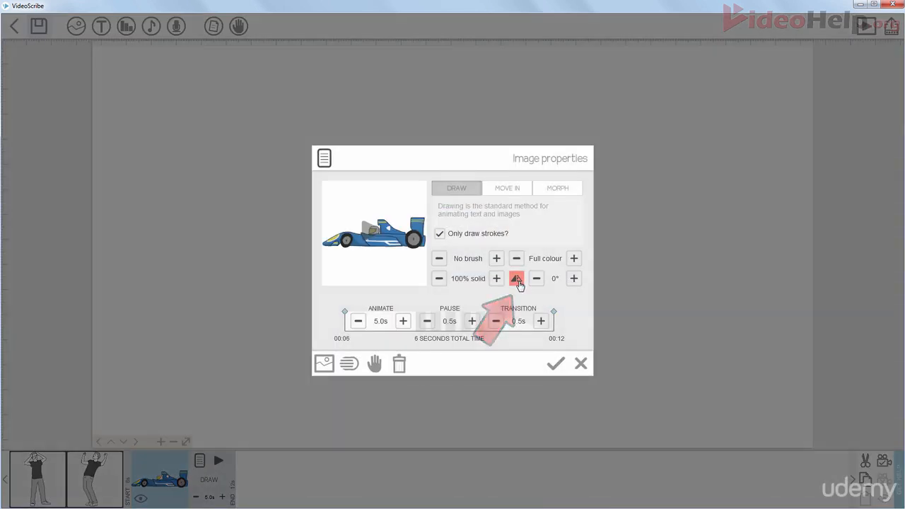
left_click(517, 280)
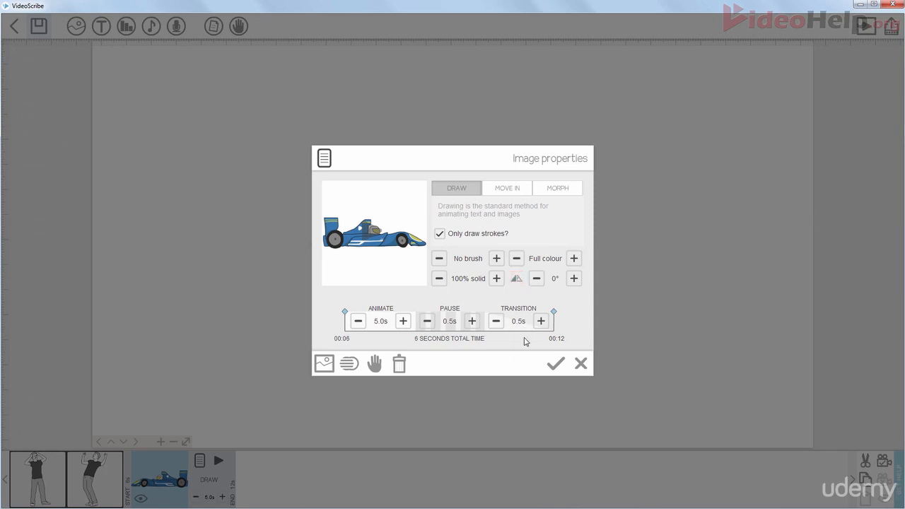
left_click(555, 364)
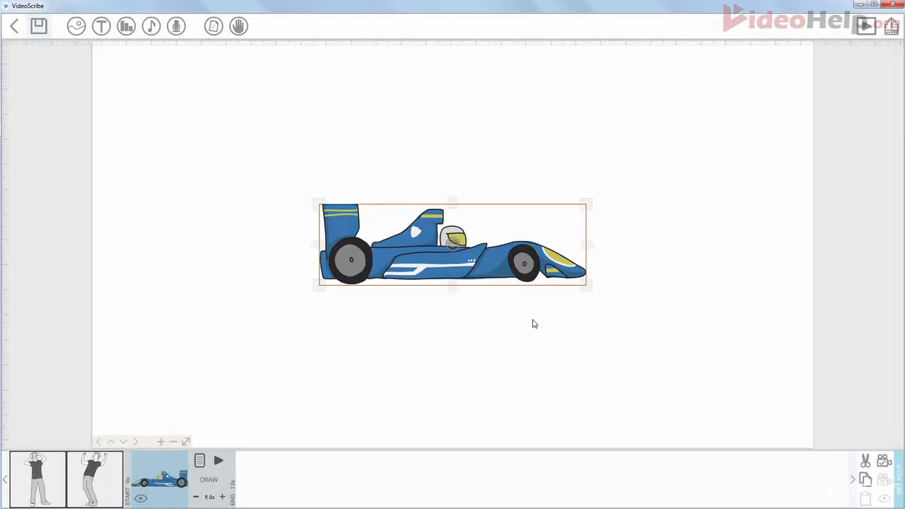
- Set the camera position for the racing car, placed left of the canvas centre, and change its draw time to 3 seconds
left_click(882, 461)
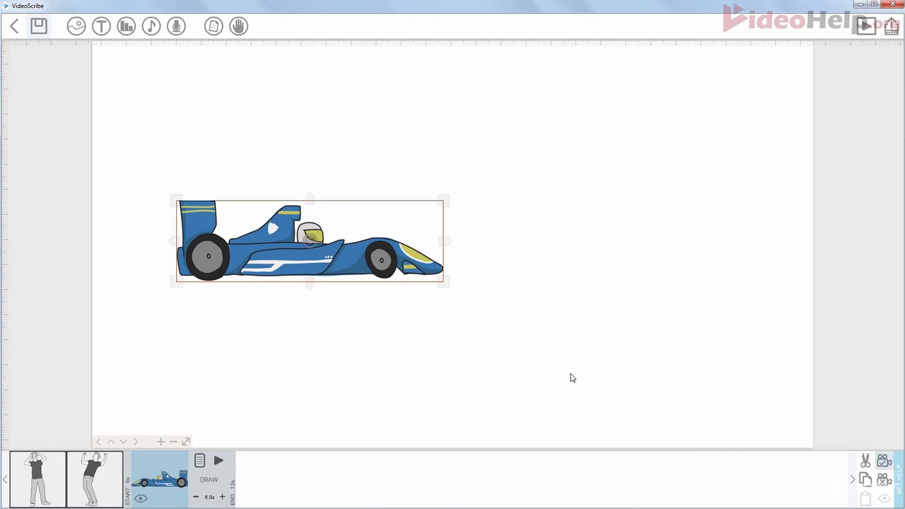
left_click(210, 496)
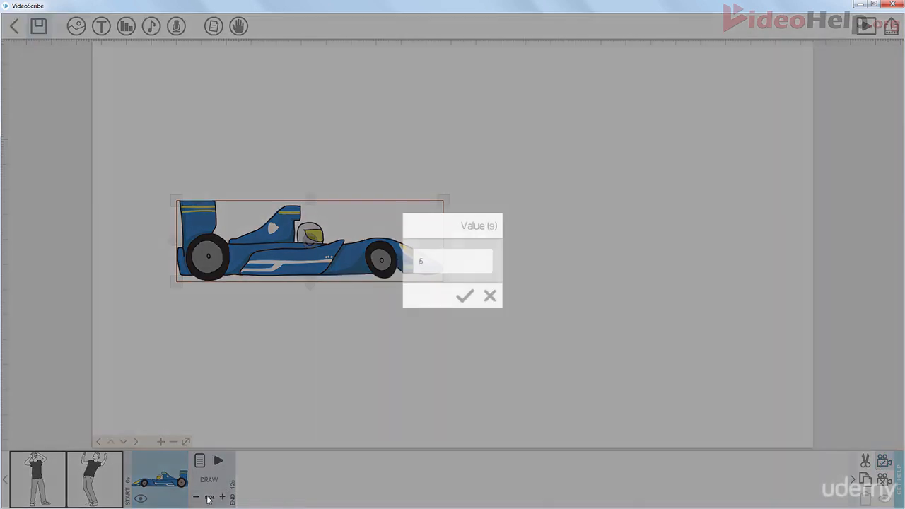
left_click(464, 296)
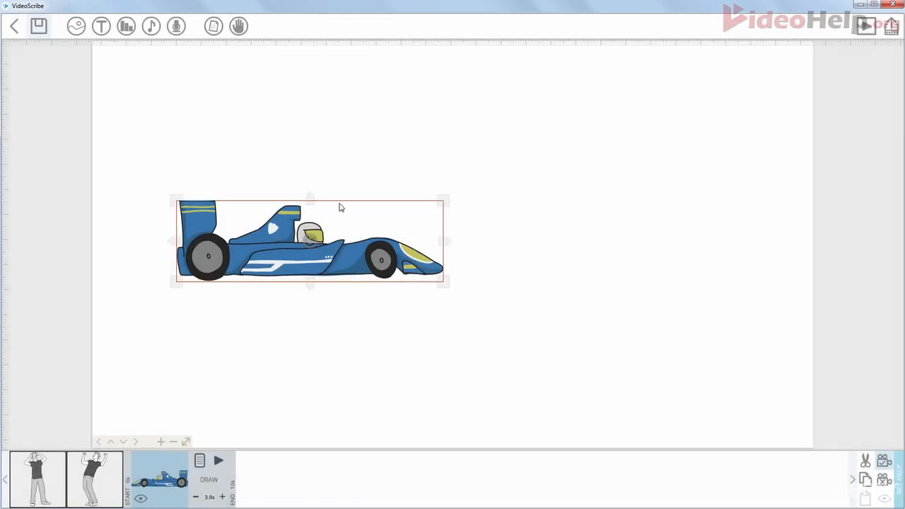
- Duplicate the blue racing car and place the copy level with the original, on the opposite half of the canvas
key("ctrl+c")
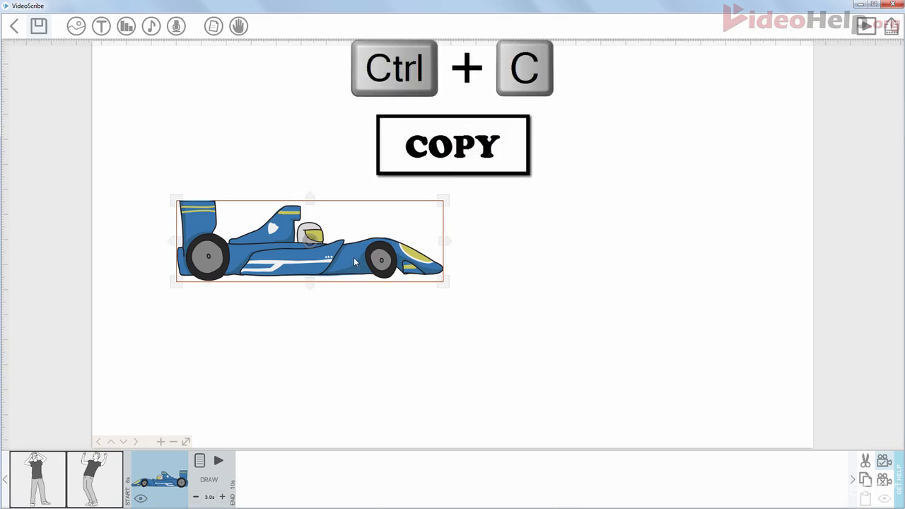
left_click(865, 480)
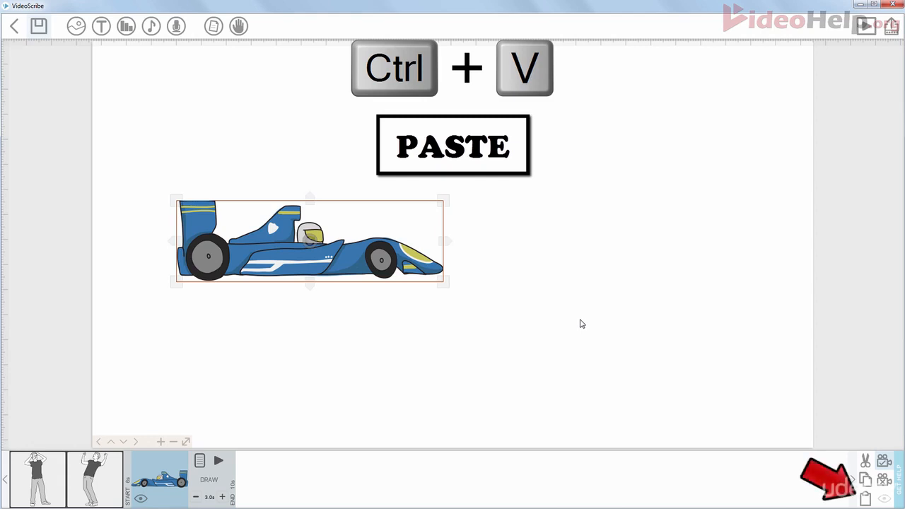
left_click(866, 499)
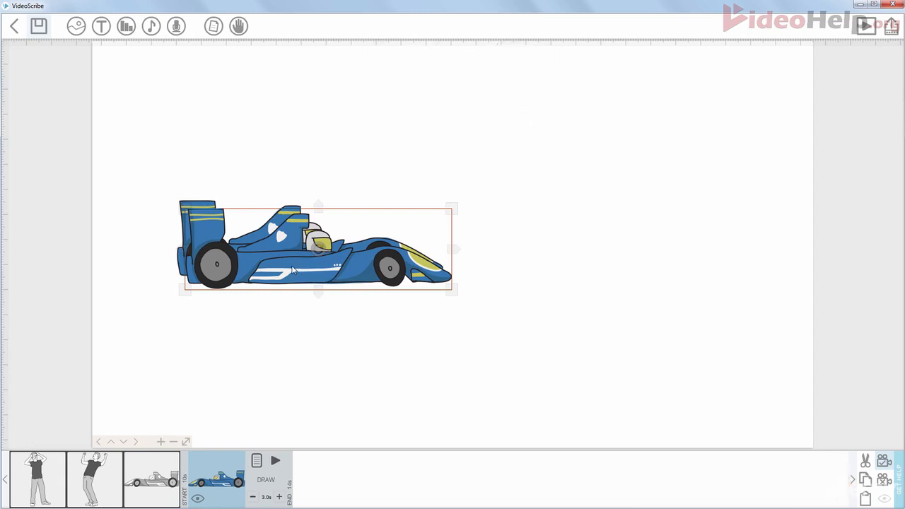
left_click_drag(289, 268, 636, 263)
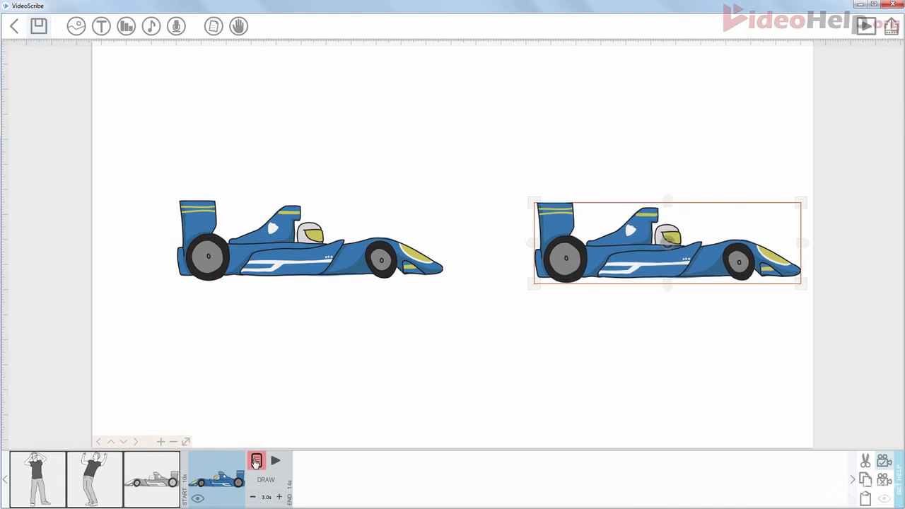
- Make the copied car morph from the original racing car and set its morph time to 1.0 second
left_click(256, 460)
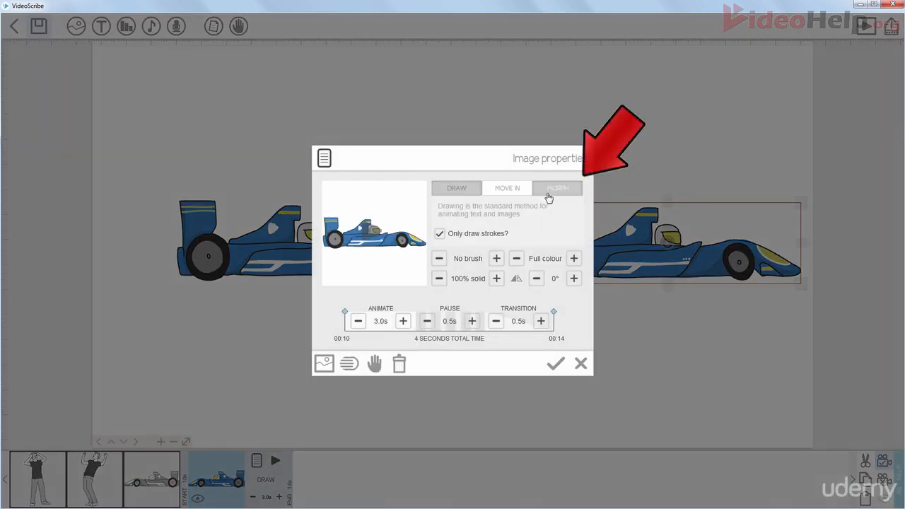
left_click(556, 192)
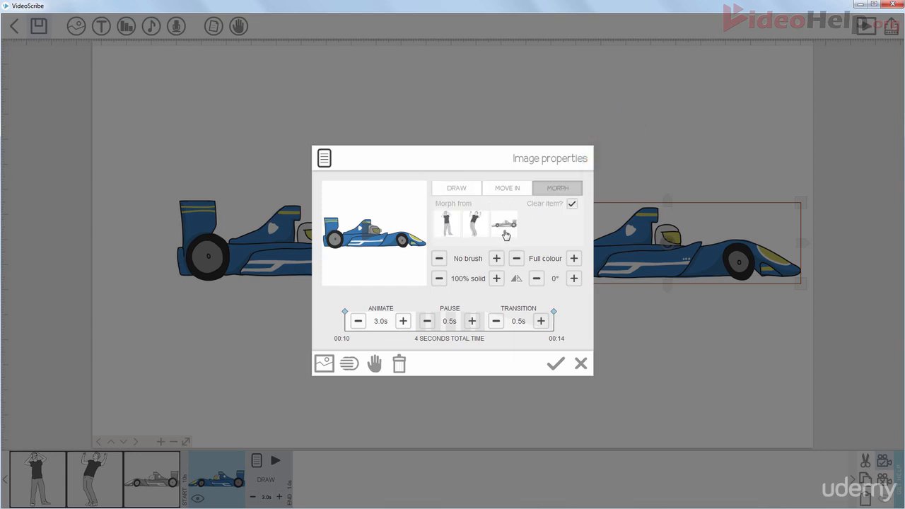
left_click(506, 232)
left_click(506, 233)
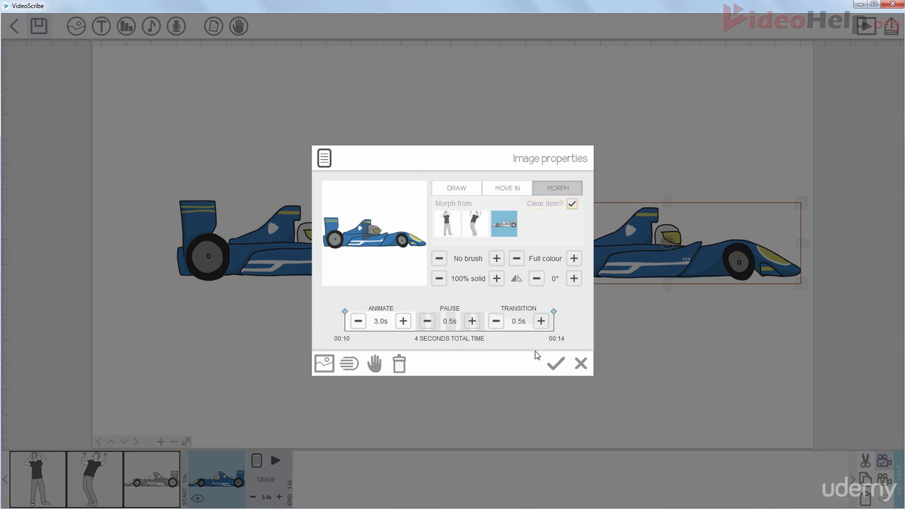
left_click(556, 365)
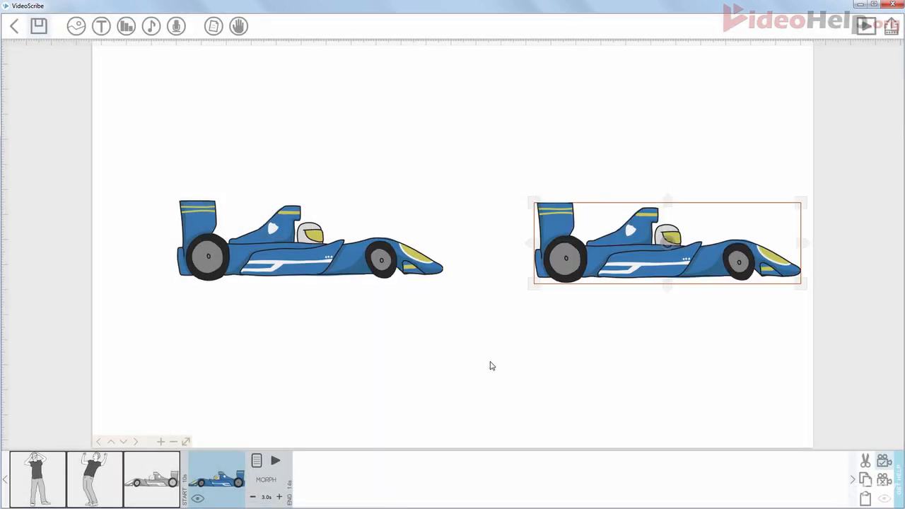
left_click(252, 497)
left_click(253, 497)
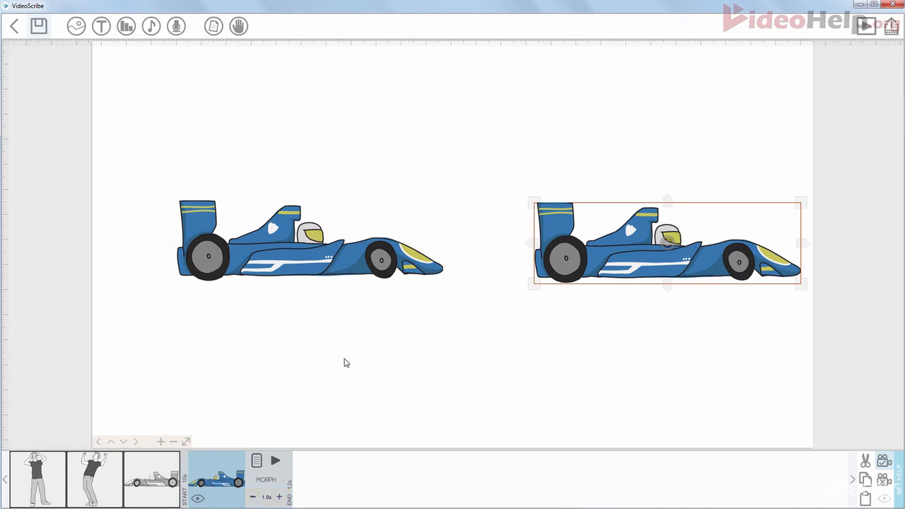
- Preview the scribe starting from the original racing car
left_click(154, 484)
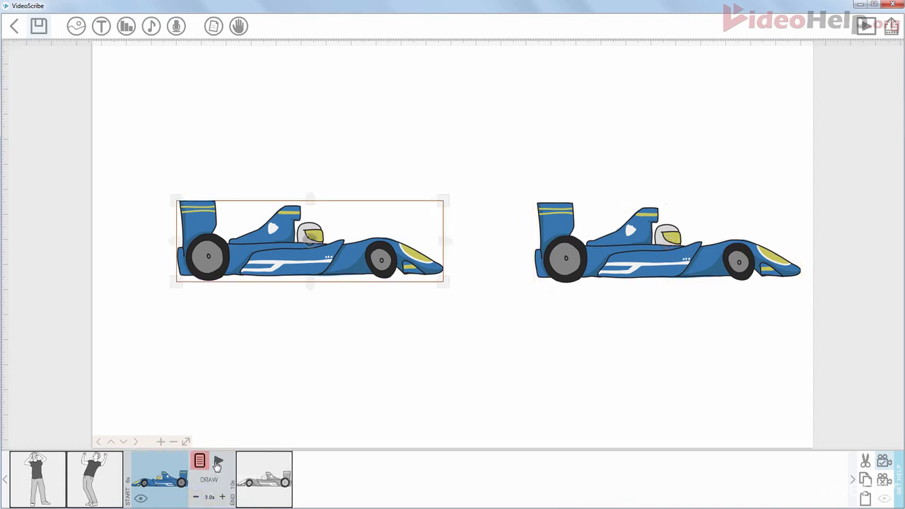
left_click(218, 461)
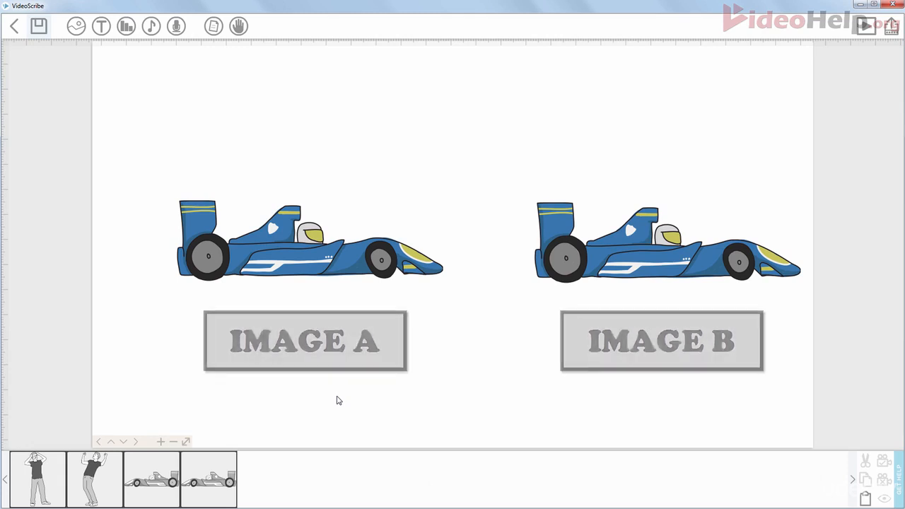
left_click_drag(337, 400, 309, 408)
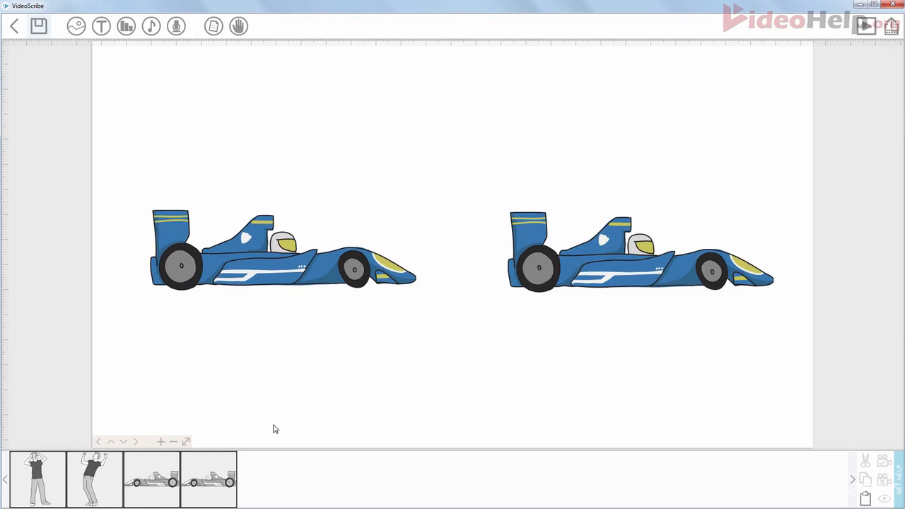